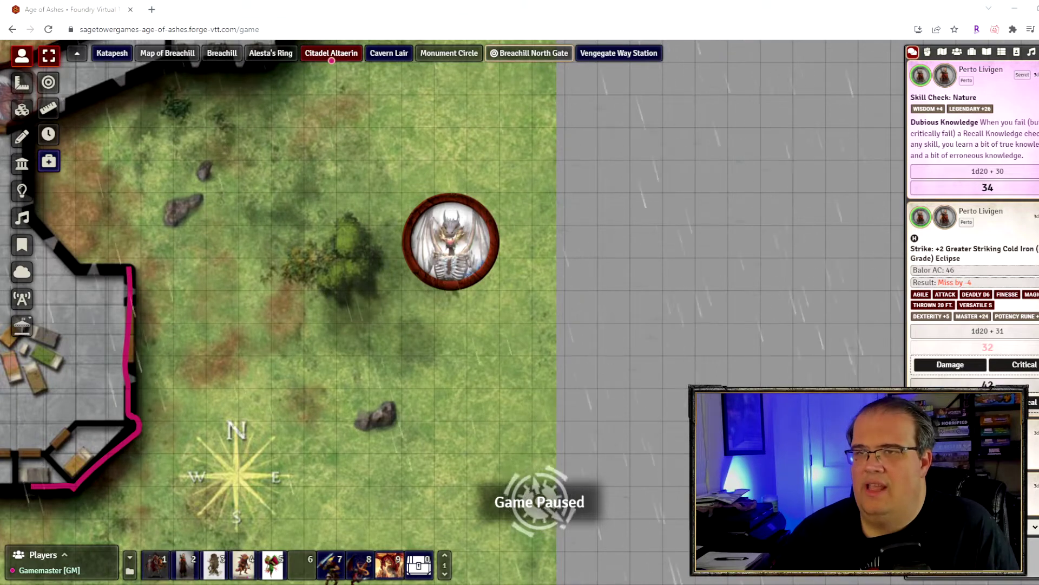
Open the game's module settings, collapse the sections to survey the module list, and expand the Always HP section.
{"action": "left_click", "coordinate": [1037, 52]}
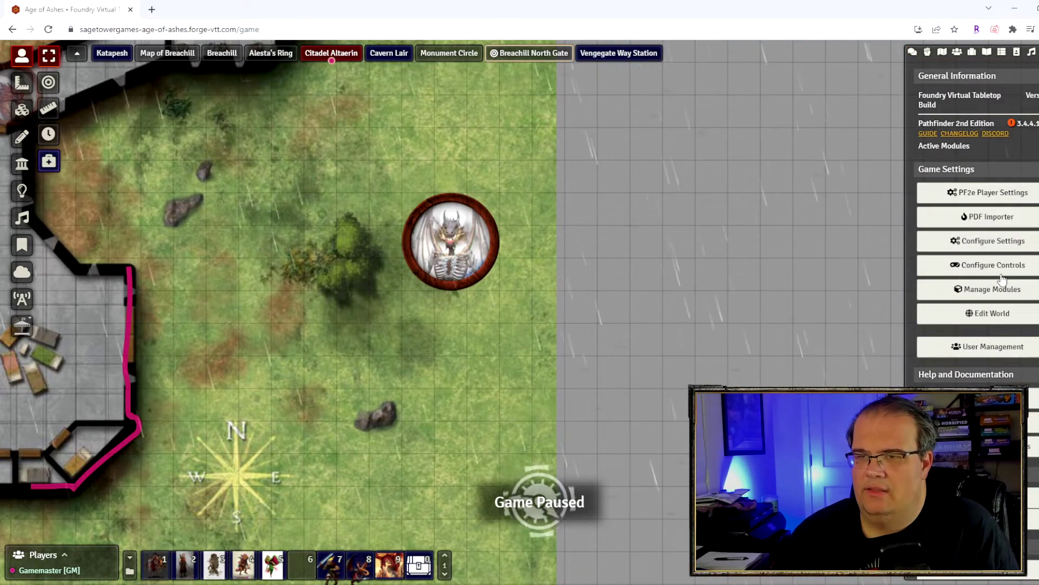
{"action": "left_click", "coordinate": [1005, 242]}
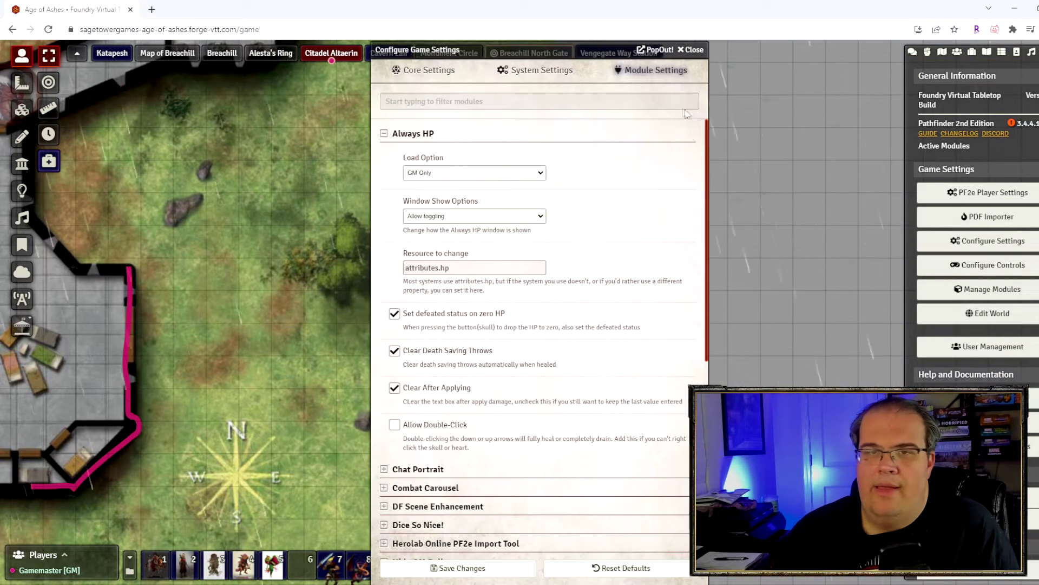
{"action": "left_click", "coordinate": [383, 133]}
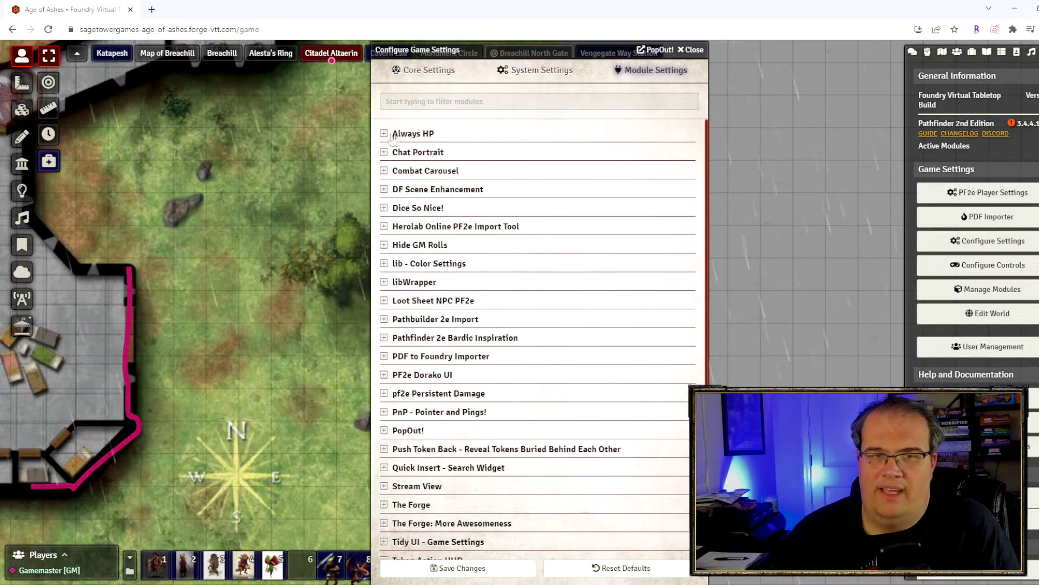
{"action": "scroll", "coordinate": [541, 325], "scroll_direction": "down", "scroll_amount": 5}
{"action": "scroll", "coordinate": [515, 379], "scroll_direction": "up", "scroll_amount": 5}
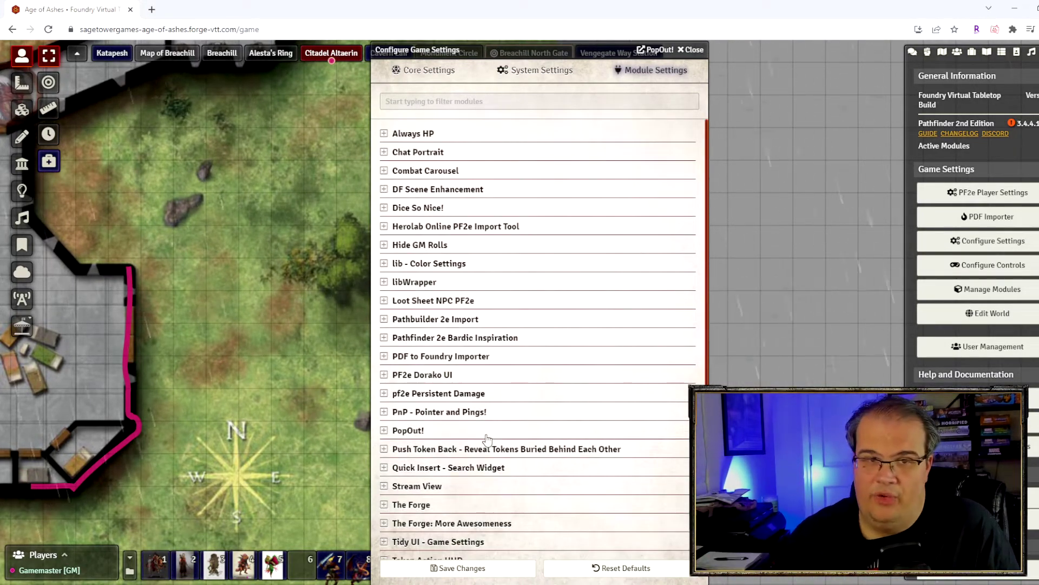
{"action": "left_click", "coordinate": [383, 133]}
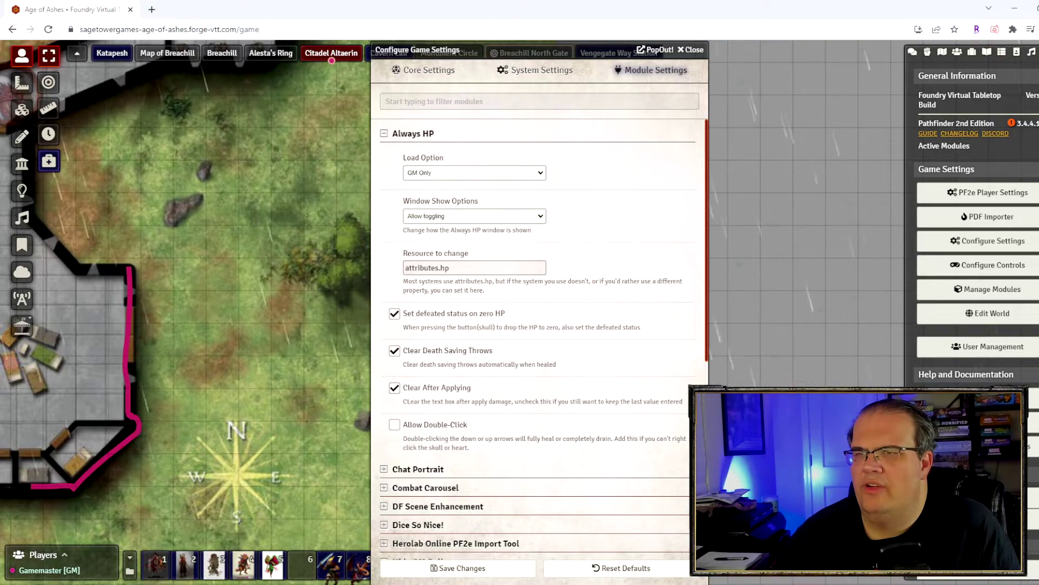
Enlarge the page and examine the Load Option and Window Show Options settings of Always HP.
{"action": "key", "text": "ctrl+plus"}
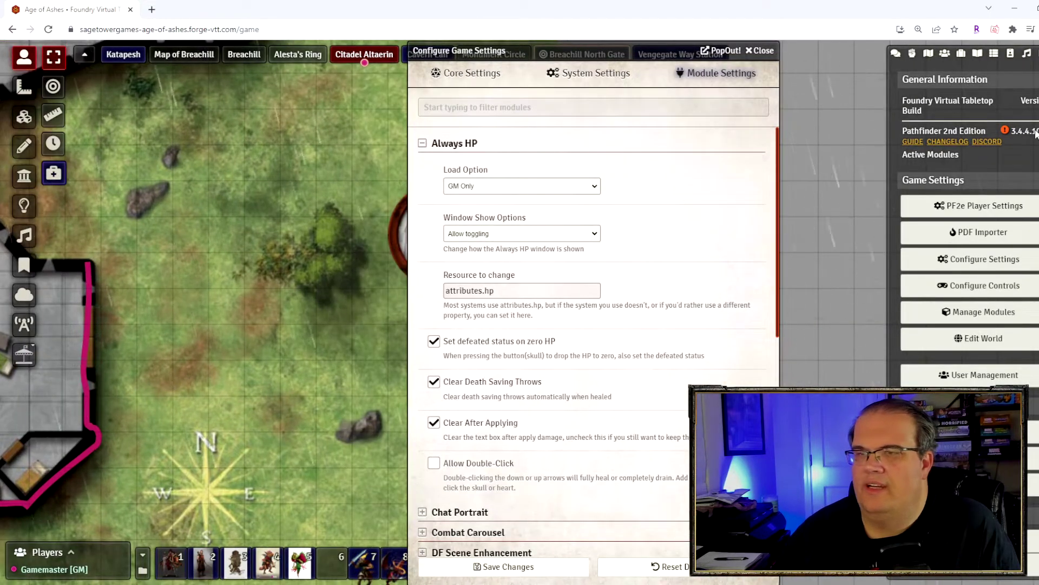
{"action": "key", "text": "ctrl+plus"}
{"action": "key", "text": "ctrl+plus"}
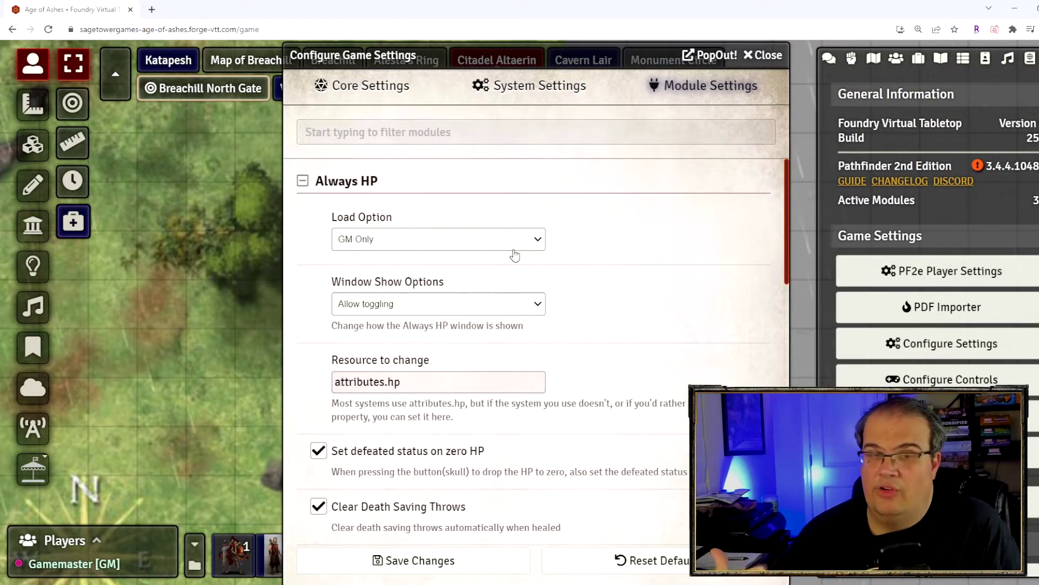
{"action": "left_click", "coordinate": [513, 249]}
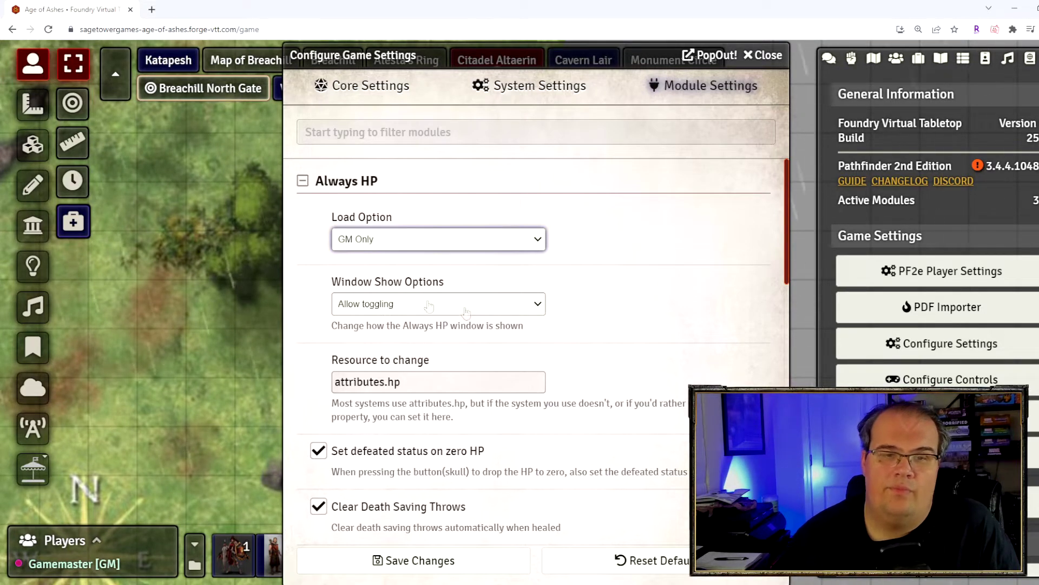
{"action": "left_click", "coordinate": [513, 313]}
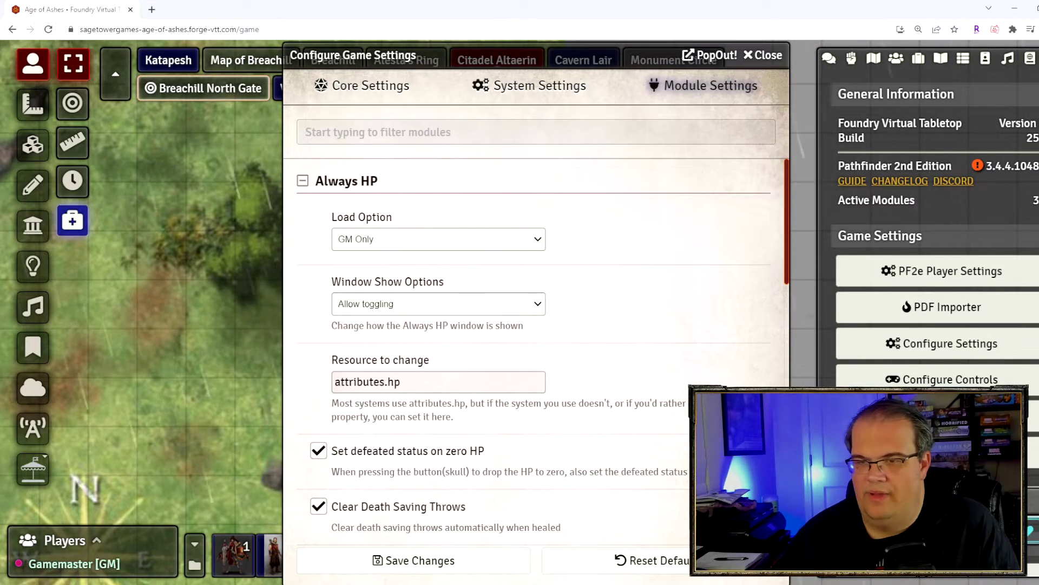
Show the Always HP window, move it over the settings dialog and test toggling its visibility.
{"action": "left_click", "coordinate": [73, 221]}
{"action": "left_click_drag", "start_coordinate": [180, 368], "coordinate": [524, 168]}
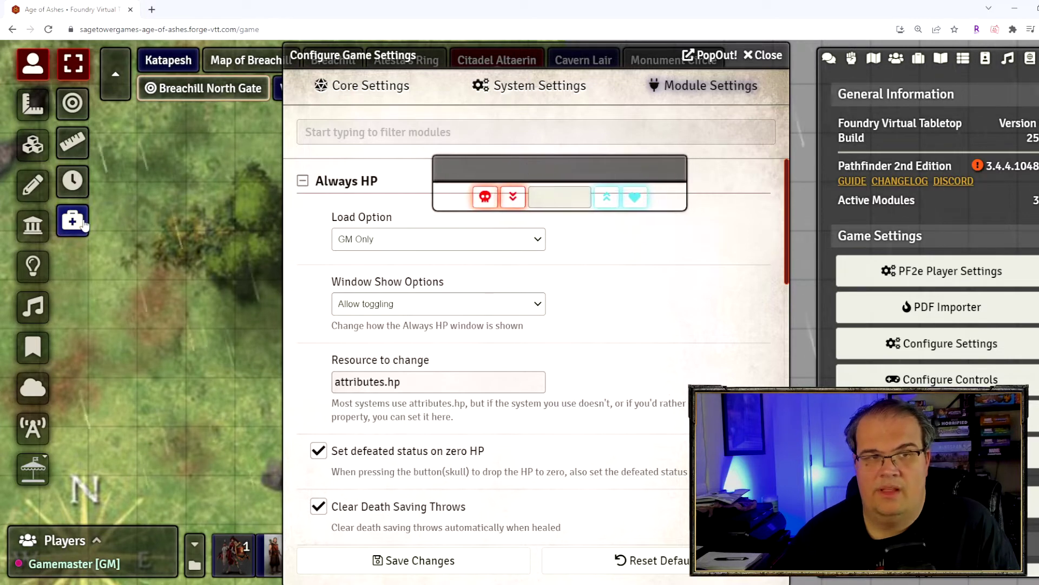
{"action": "left_click", "coordinate": [73, 221]}
{"action": "left_click", "coordinate": [73, 220]}
{"action": "left_click", "coordinate": [73, 221]}
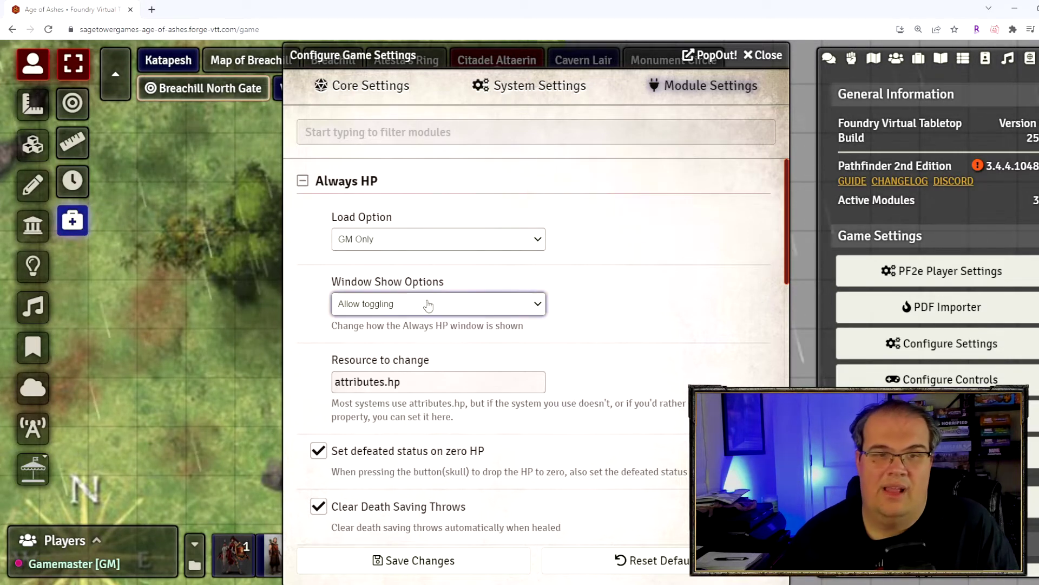
Try the Always show choice for Window Show Options and return the setting to Allow toggling.
{"action": "left_click", "coordinate": [407, 303]}
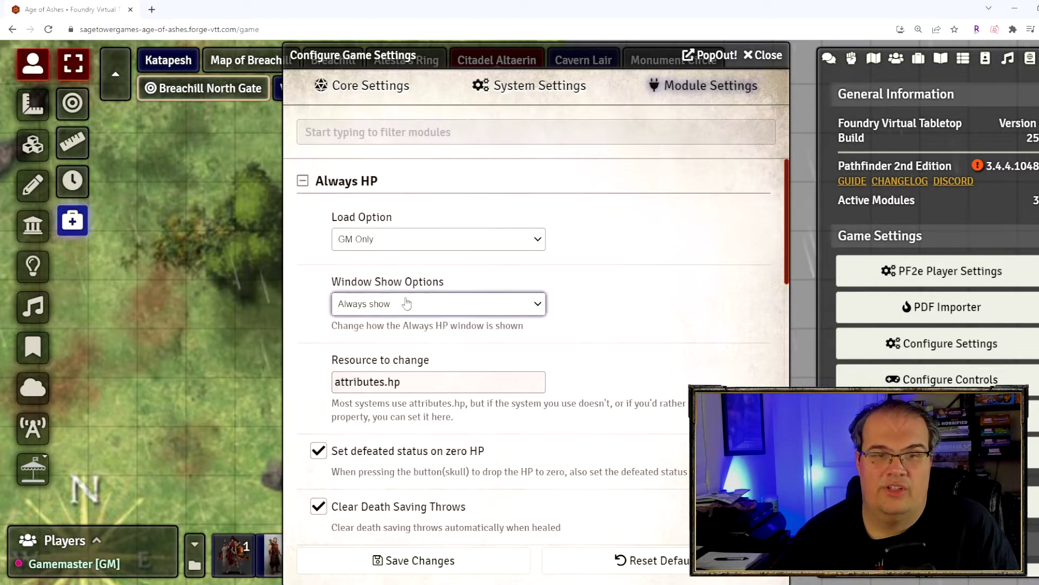
{"action": "left_click", "coordinate": [460, 306]}
{"action": "left_click", "coordinate": [438, 351]}
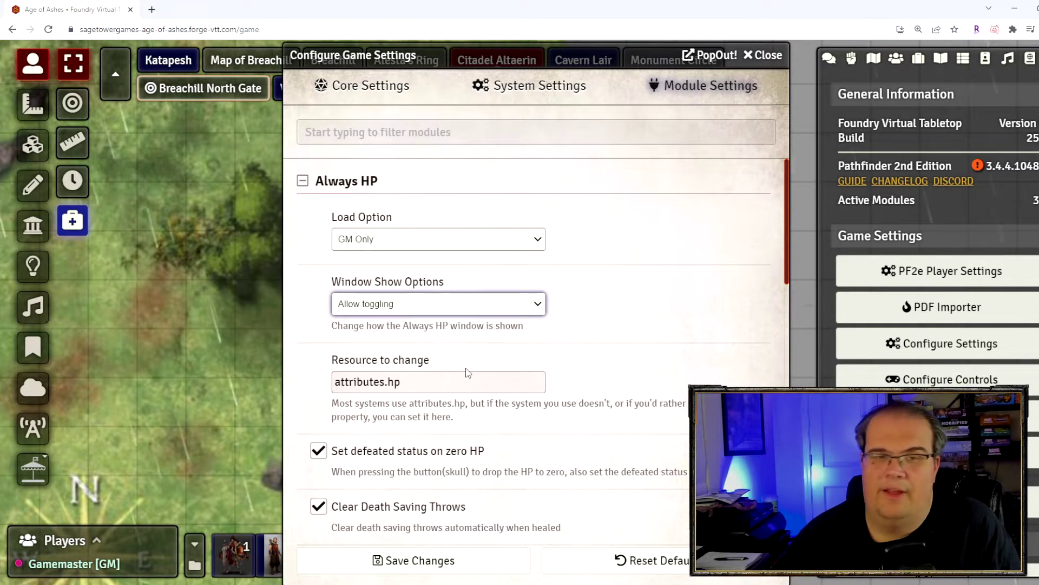
Review the remaining Always HP options, from Resource to change through Allow Double-Click.
{"action": "scroll", "coordinate": [466, 368], "scroll_direction": "down", "scroll_amount": 1}
{"action": "left_click", "coordinate": [421, 307]}
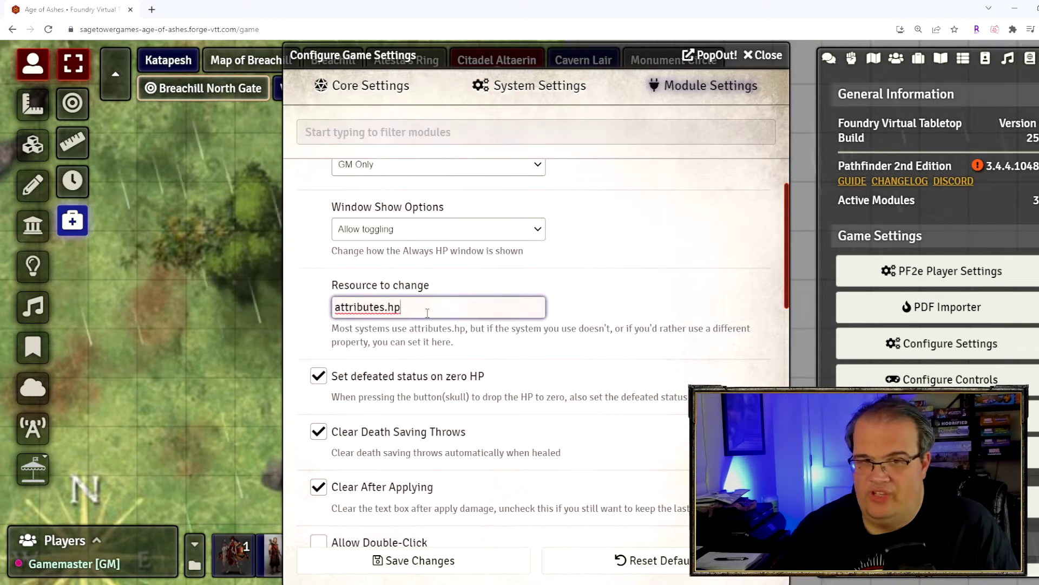
{"action": "scroll", "coordinate": [427, 313], "scroll_direction": "down", "scroll_amount": 3}
{"action": "scroll", "coordinate": [326, 279], "scroll_direction": "up", "scroll_amount": 1}
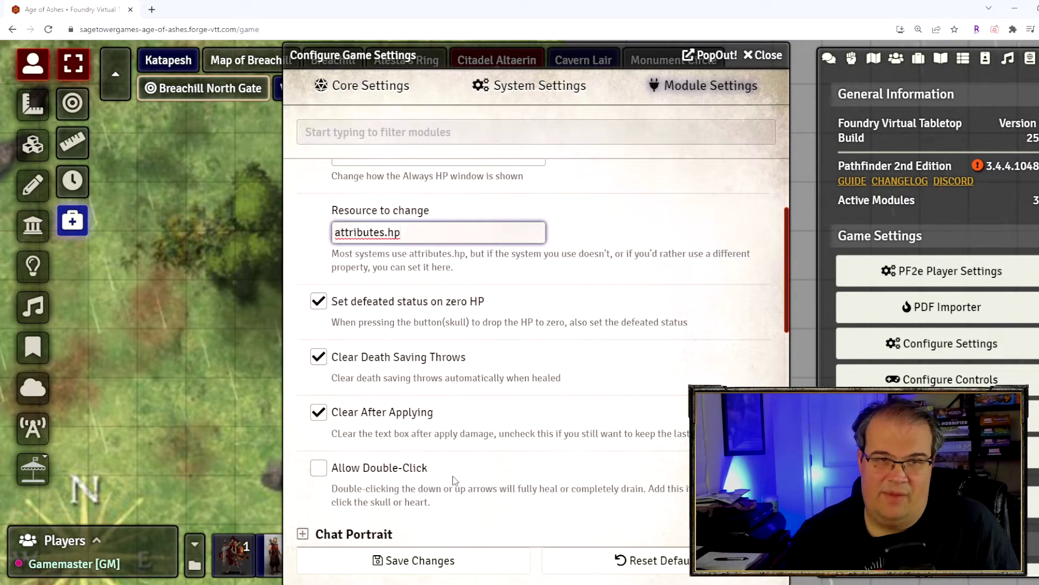
Close the settings and place the Always HP window below the Animated Dragonstorm token, with that token selected.
{"action": "key", "text": "Escape"}
{"action": "left_click_drag", "start_coordinate": [543, 167], "coordinate": [385, 334]}
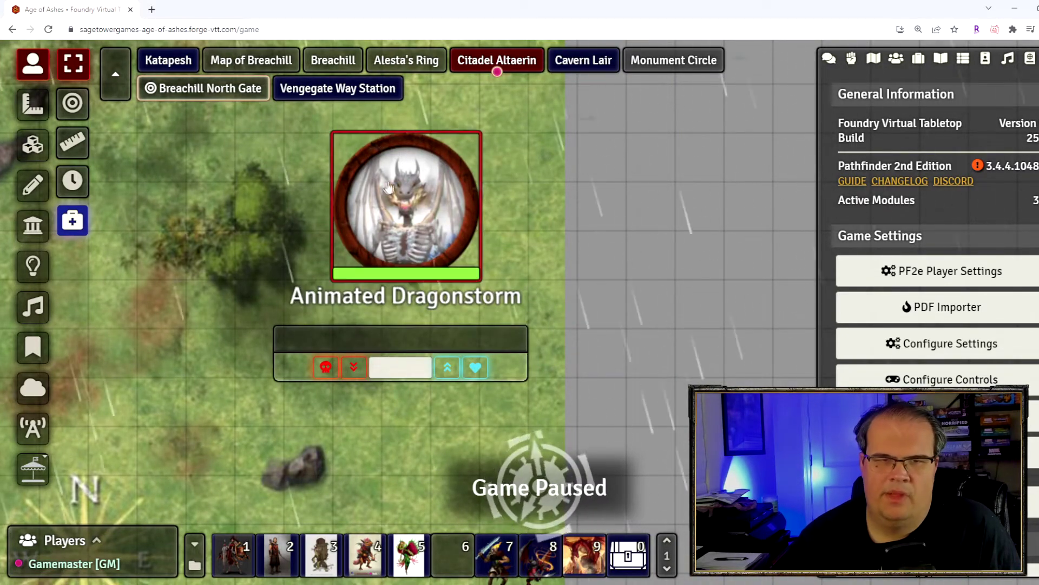
{"action": "left_click", "coordinate": [403, 190]}
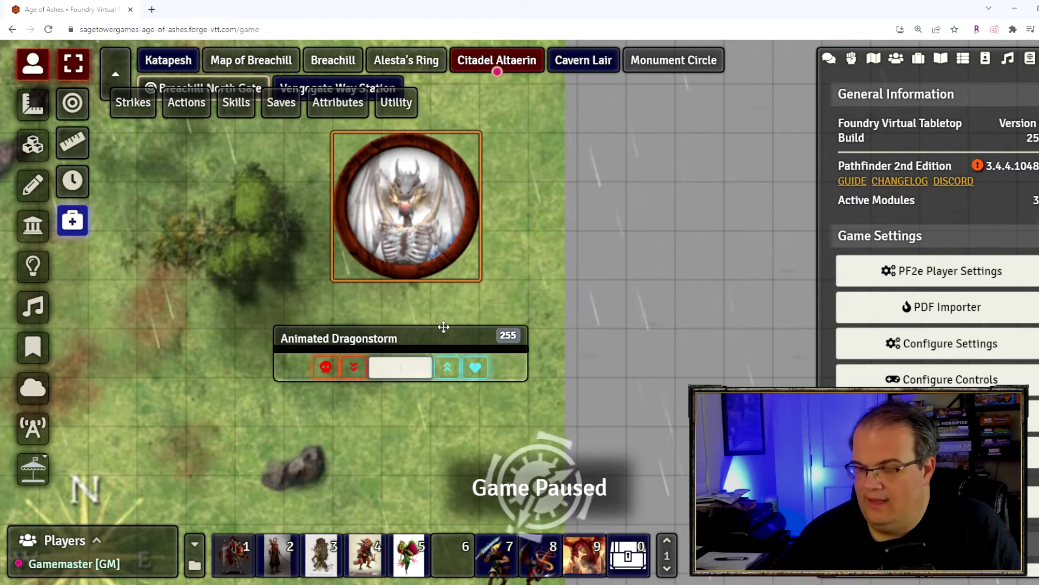
Use the Always HP window to deal 100 damage to the Animated Dragonstorm and heal it by 75.
{"action": "type", "text": "100"}
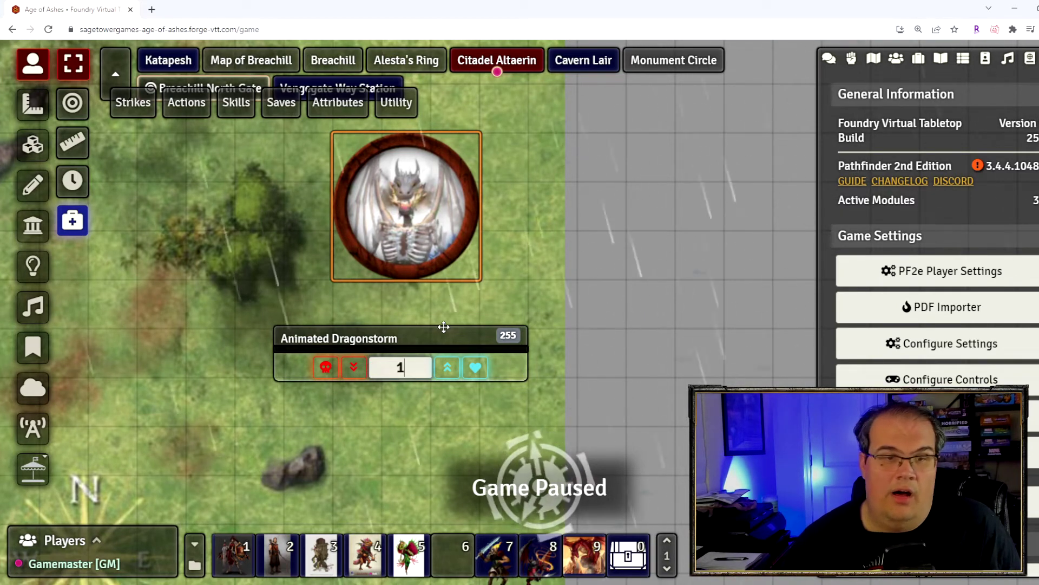
{"action": "left_click", "coordinate": [354, 368]}
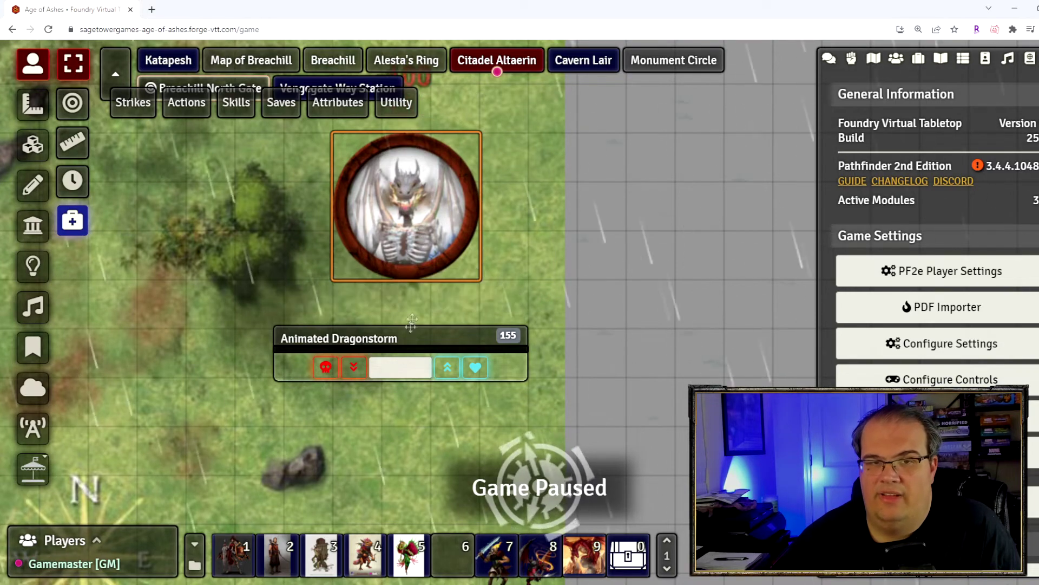
{"action": "left_click", "coordinate": [402, 361]}
{"action": "type", "text": "75"}
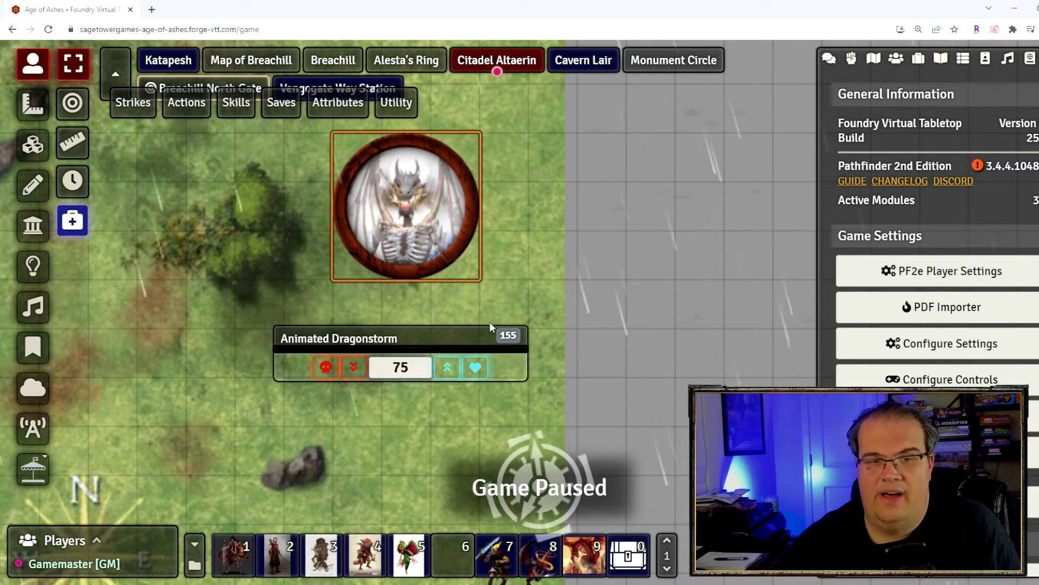
{"action": "left_click", "coordinate": [447, 369]}
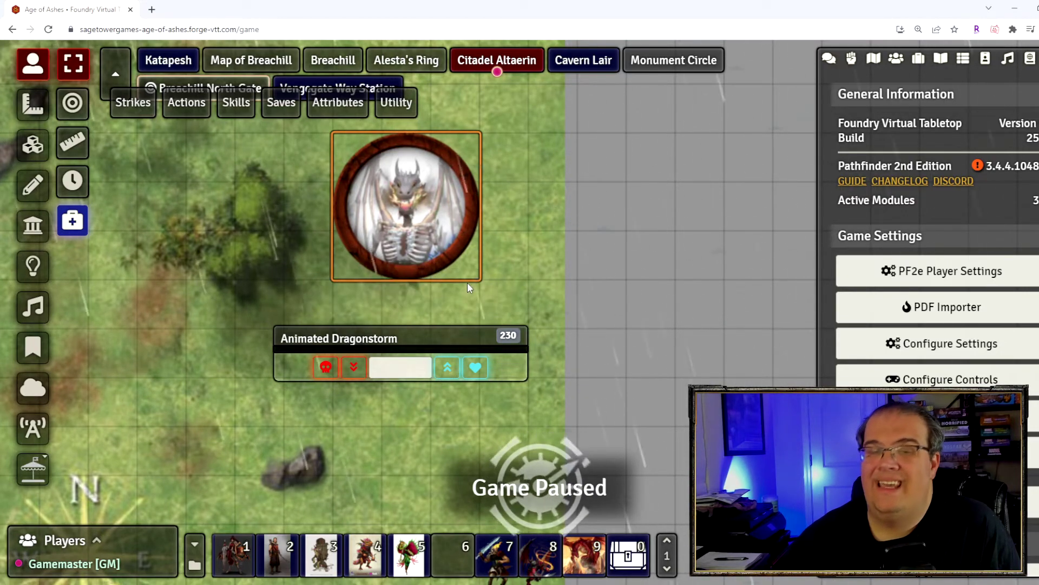
Mark the Animated Dragonstorm as defeated at zero hit points, and restore it to full health with Always HP.
{"action": "left_click", "coordinate": [325, 368]}
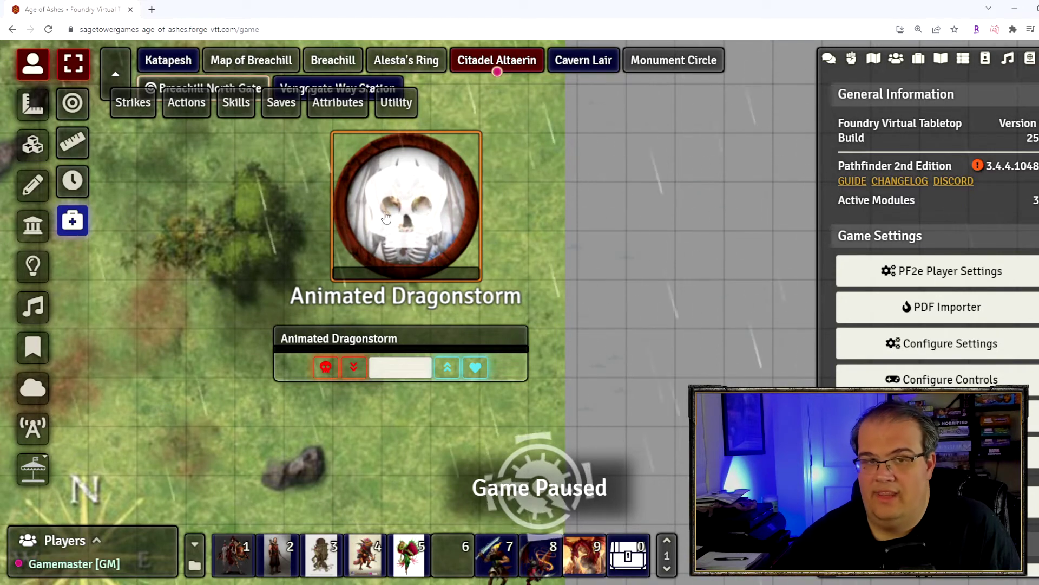
{"action": "left_click", "coordinate": [475, 367]}
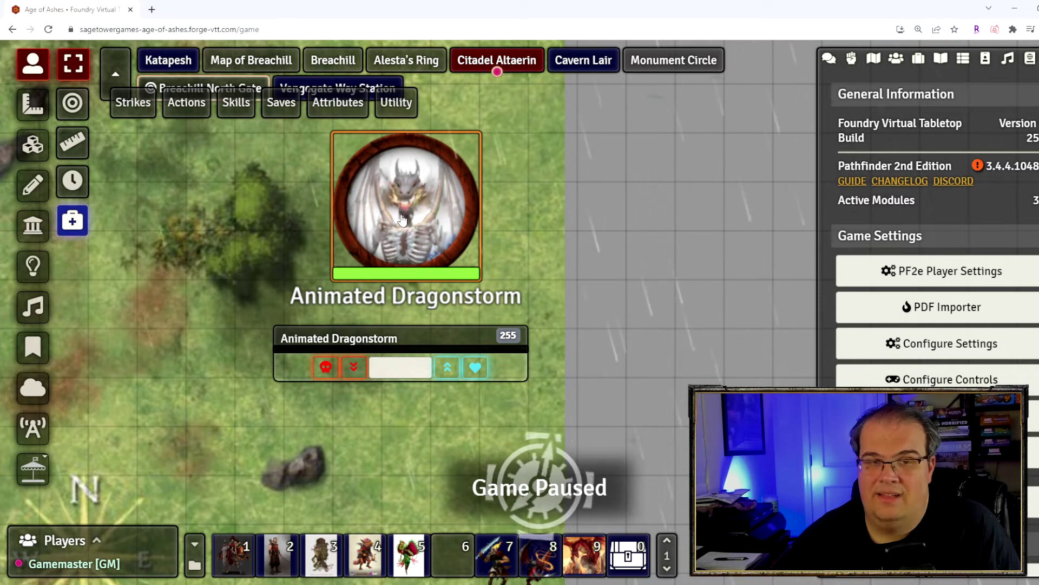
Subtract 255 hit points from the Animated Dragonstorm using the health value on the token itself.
{"action": "right_click", "coordinate": [422, 275]}
{"action": "left_click", "coordinate": [438, 296]}
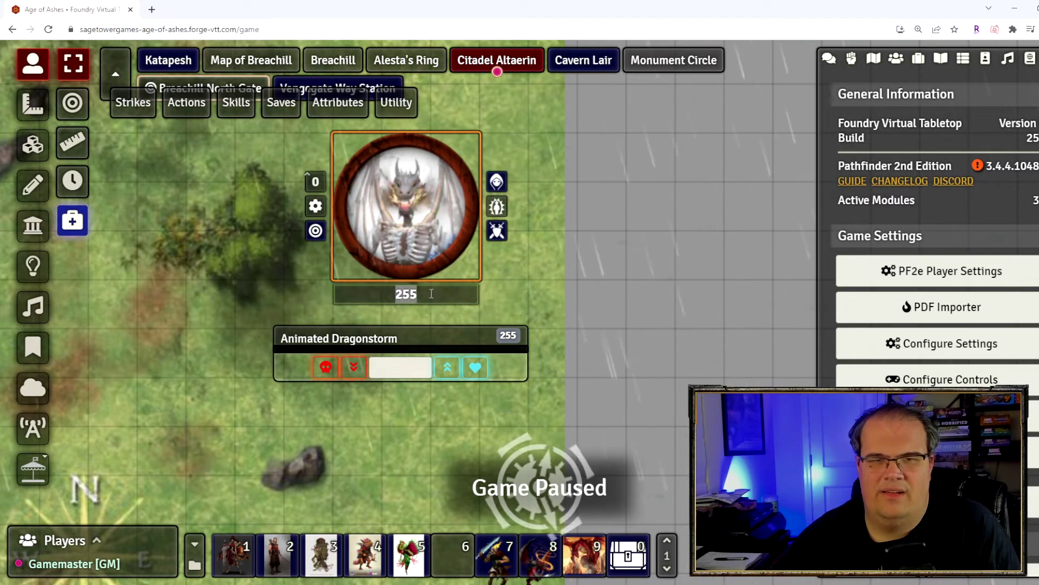
{"action": "left_click", "coordinate": [438, 296]}
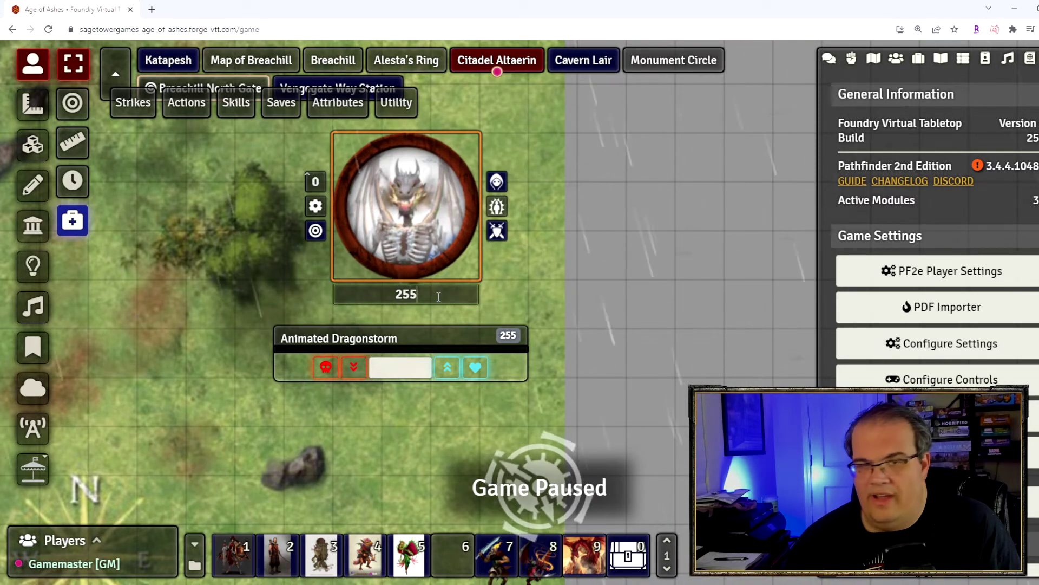
{"action": "type", "text": "-255"}
{"action": "key", "text": "Return"}
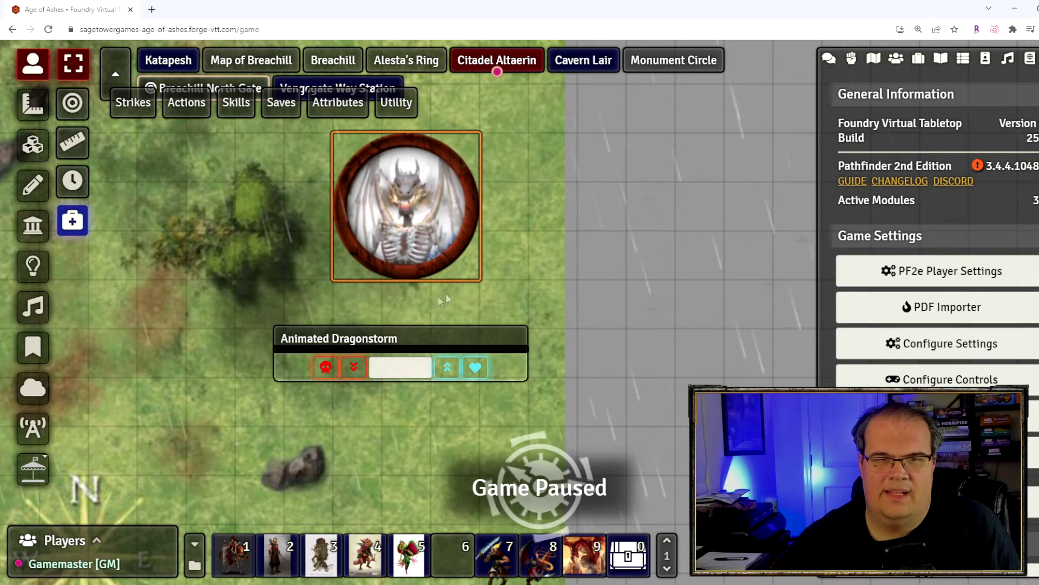
Set the Animated Dragonstorm's hit points to 255 using the health value on the token itself.
{"action": "right_click", "coordinate": [427, 234]}
{"action": "left_click", "coordinate": [424, 297]}
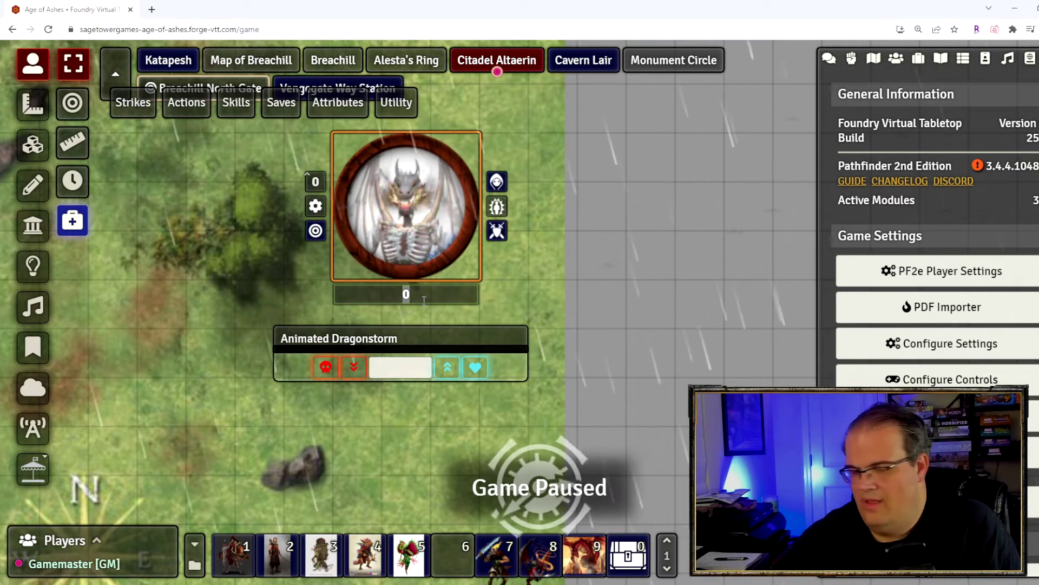
{"action": "type", "text": "255"}
{"action": "key", "text": "Return"}
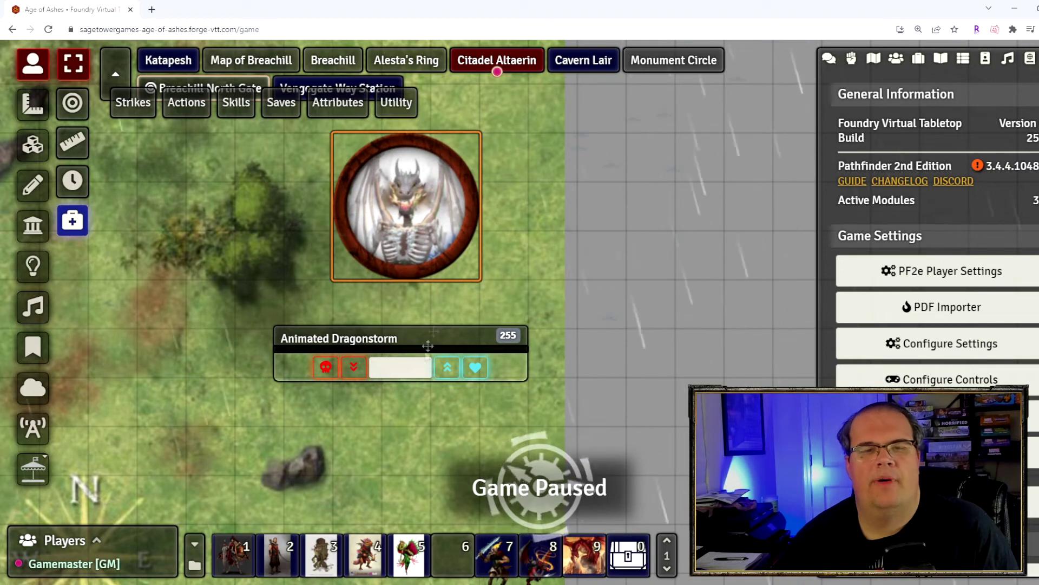
Apply 40 damage to the Animated Dragonstorm through the Always HP window.
{"action": "left_click", "coordinate": [423, 368]}
{"action": "type", "text": "40"}
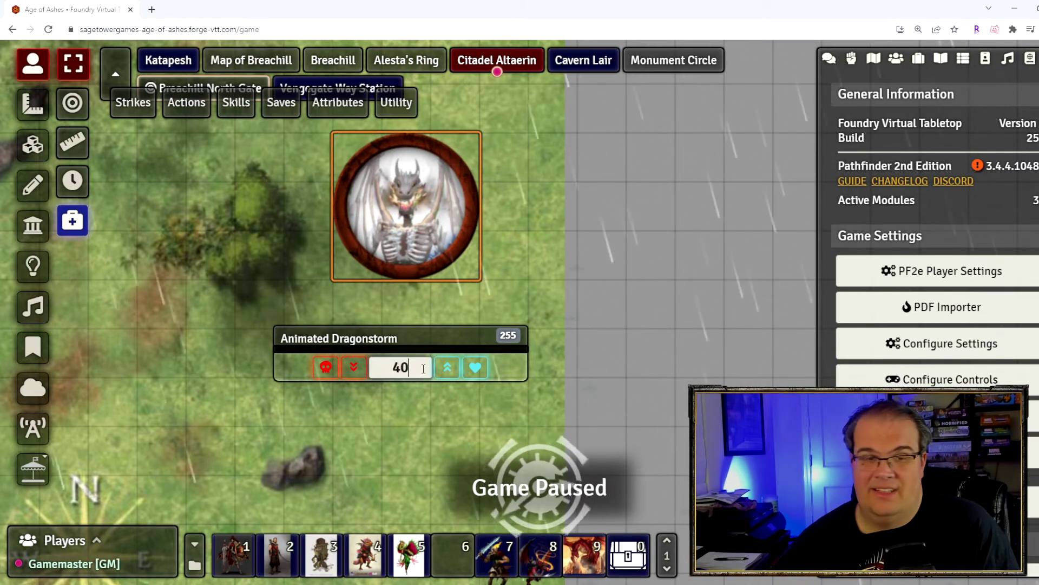
{"action": "key", "text": "Return"}
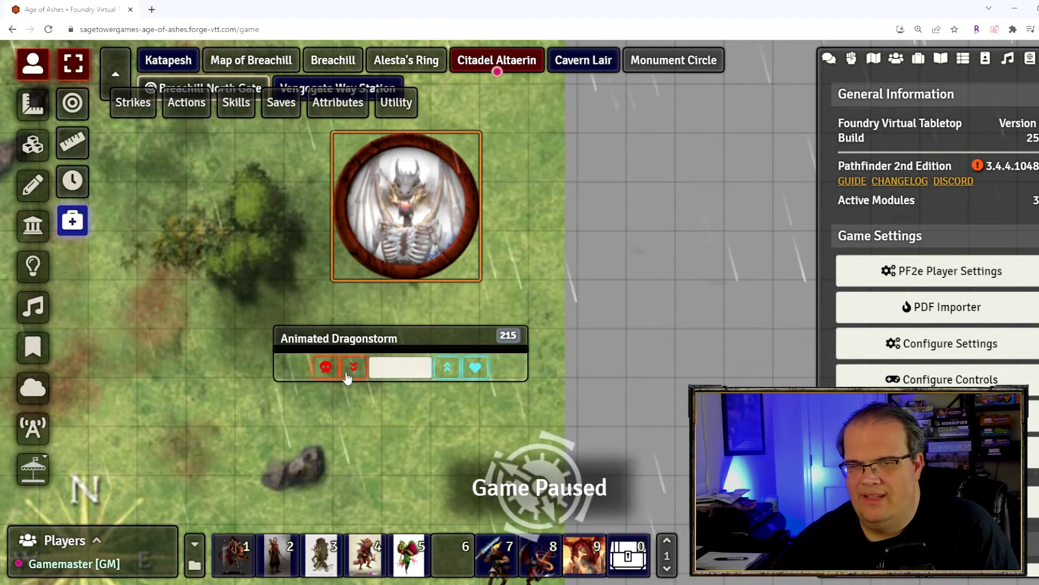
Drop the Animated Dragonstorm to zero hit points again and fully heal it with the Always HP controls.
{"action": "left_click", "coordinate": [352, 370]}
{"action": "left_click", "coordinate": [326, 367]}
{"action": "left_click", "coordinate": [325, 367]}
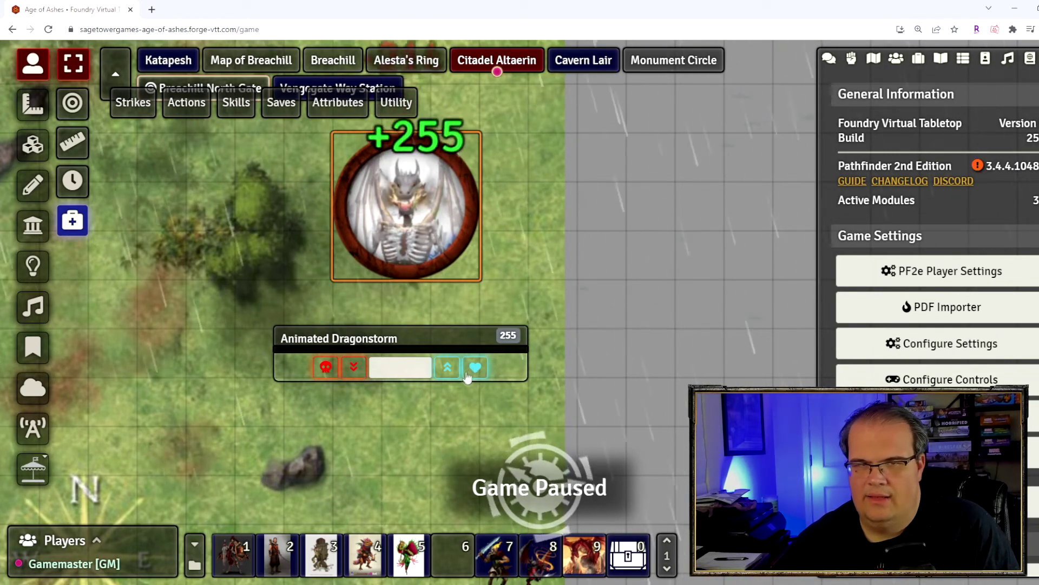
Reduce the Animated Dragonstorm's hit points to 240 by entering damage in the Always HP window.
{"action": "left_click", "coordinate": [416, 373]}
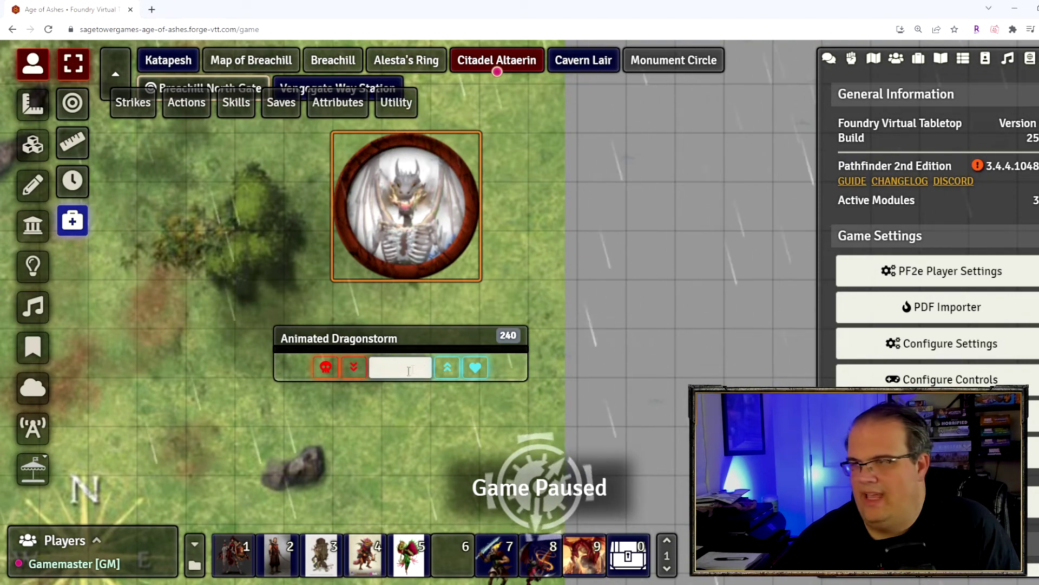